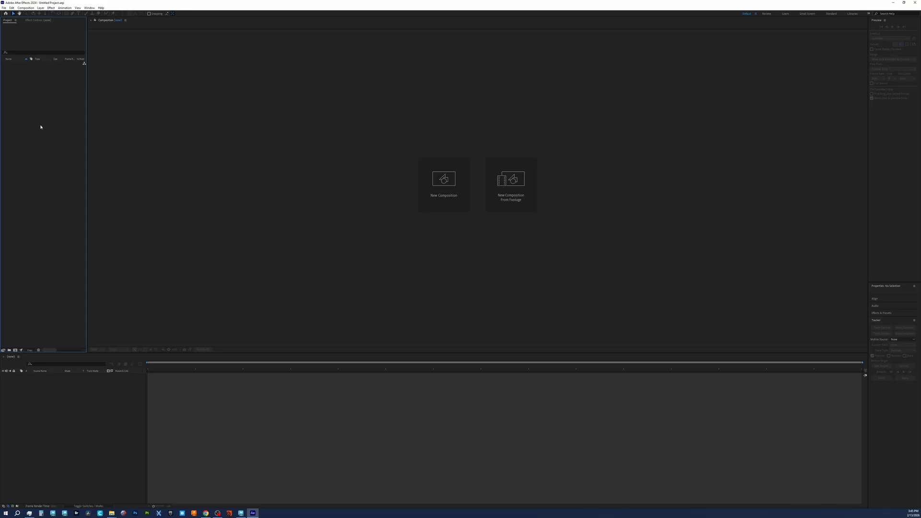
Import the Stone.png image from the Downloads folder into the project
double_click(40, 111)
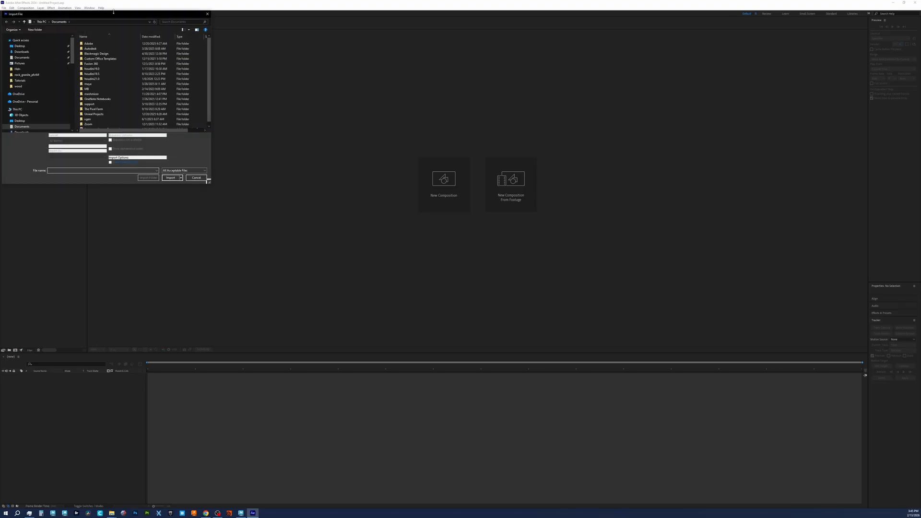
drag(115, 15, 529, 145)
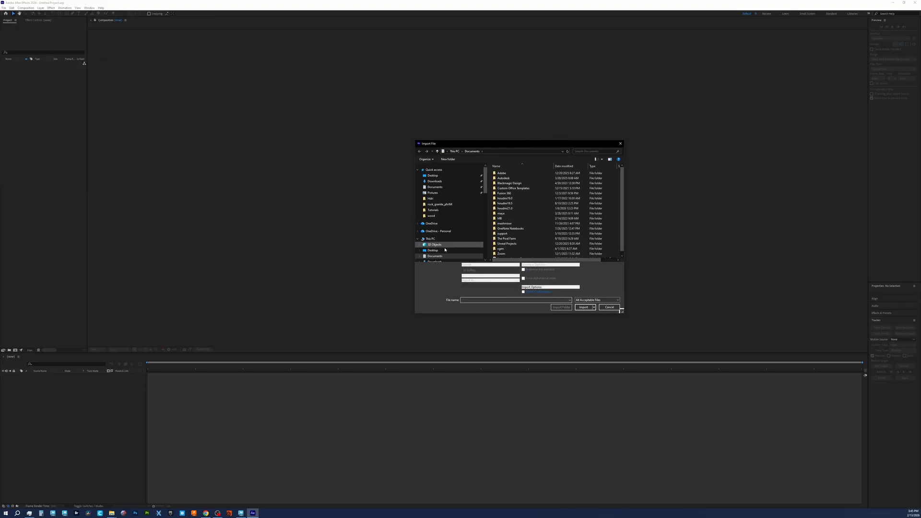
scroll(443, 254, down, 2)
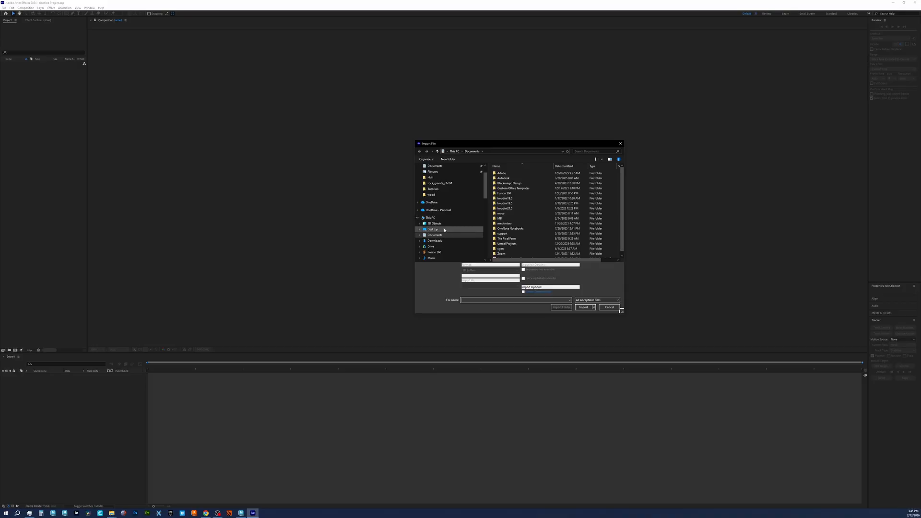
scroll(439, 183, up, 2)
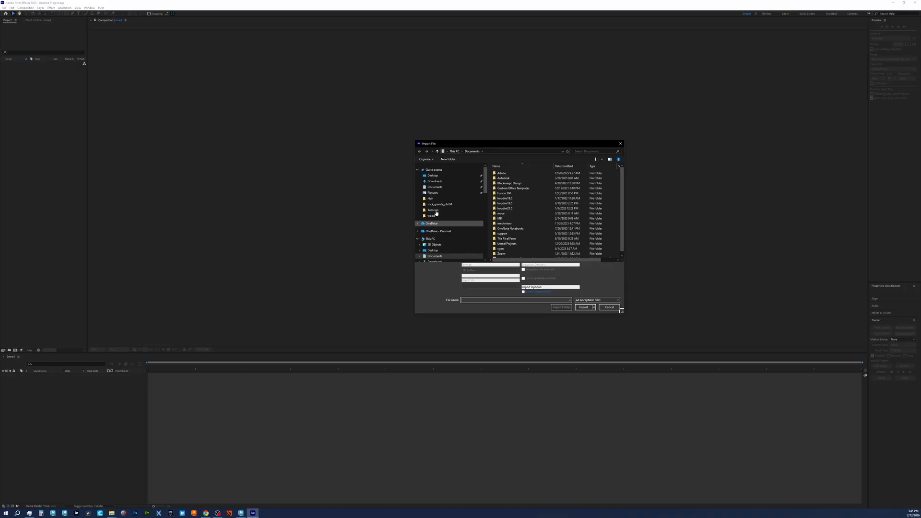
click(439, 182)
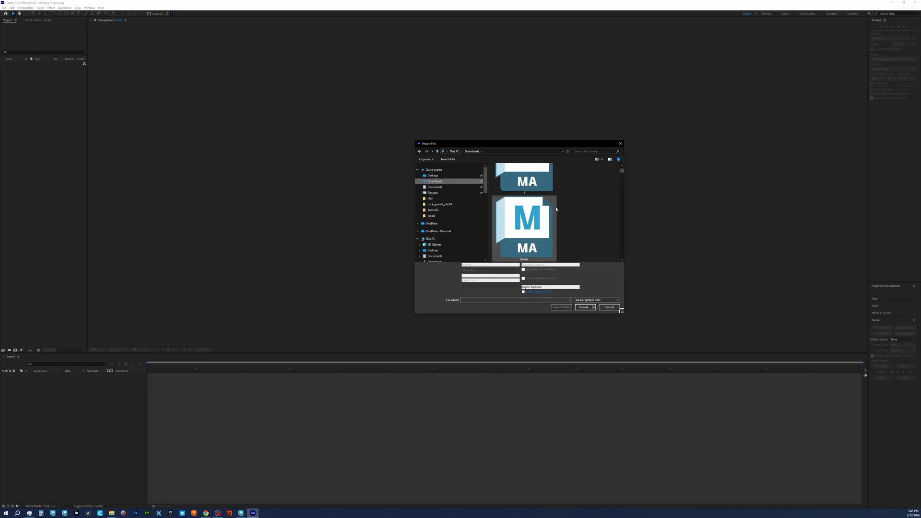
drag(556, 144, 395, 517)
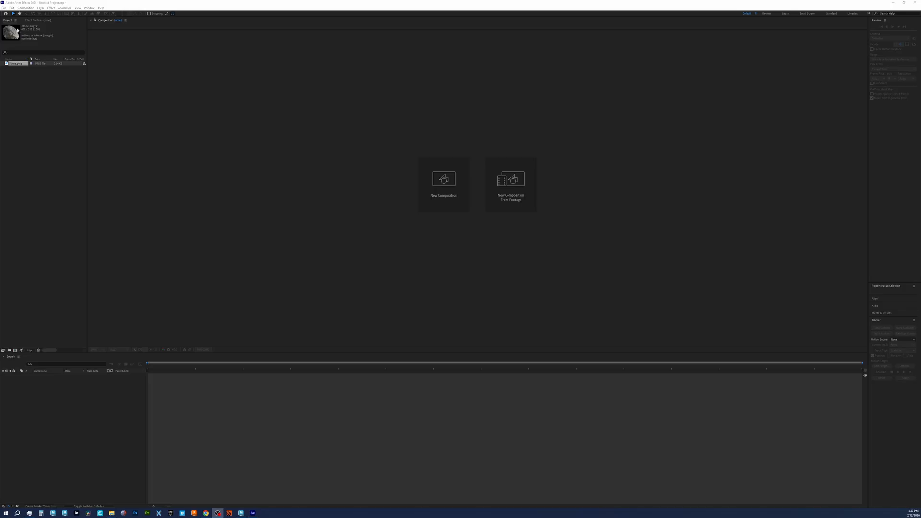
Create a new composition with the HD 1920x1080 24 fps preset and a duration of 10 seconds
click(26, 8)
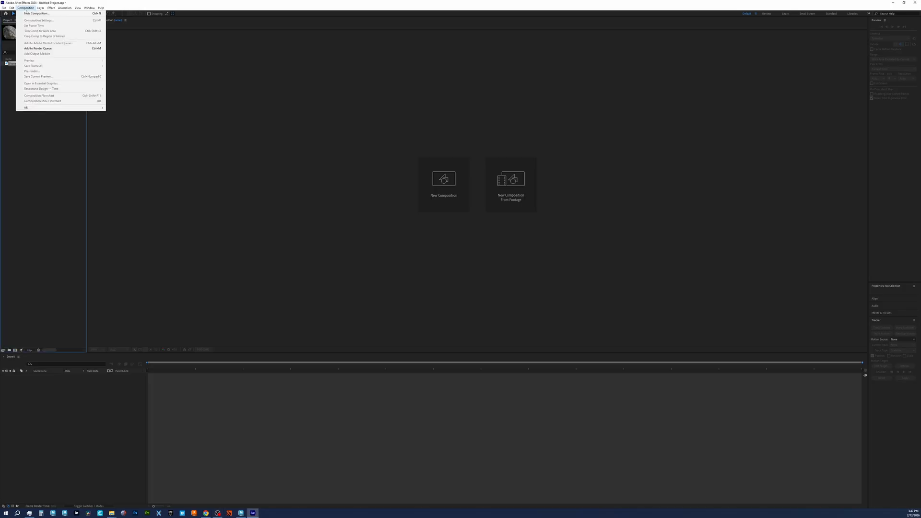
click(44, 13)
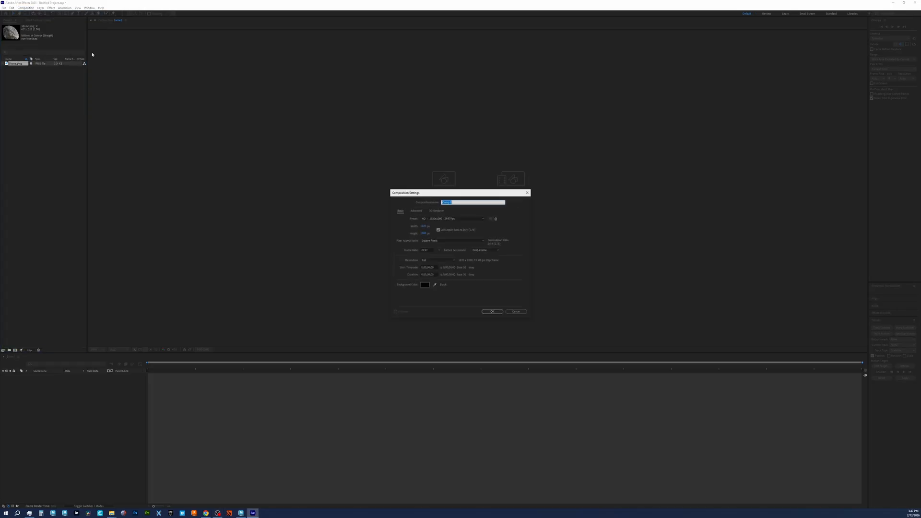
click(452, 218)
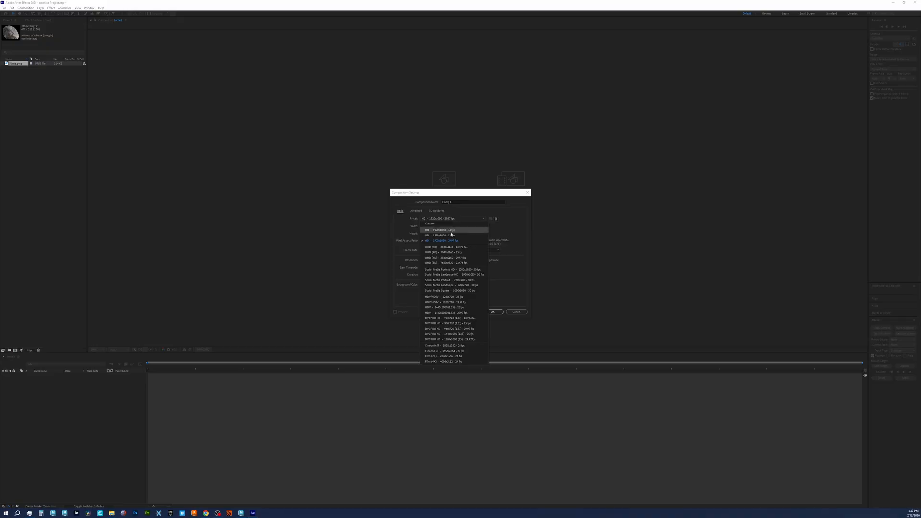
click(448, 231)
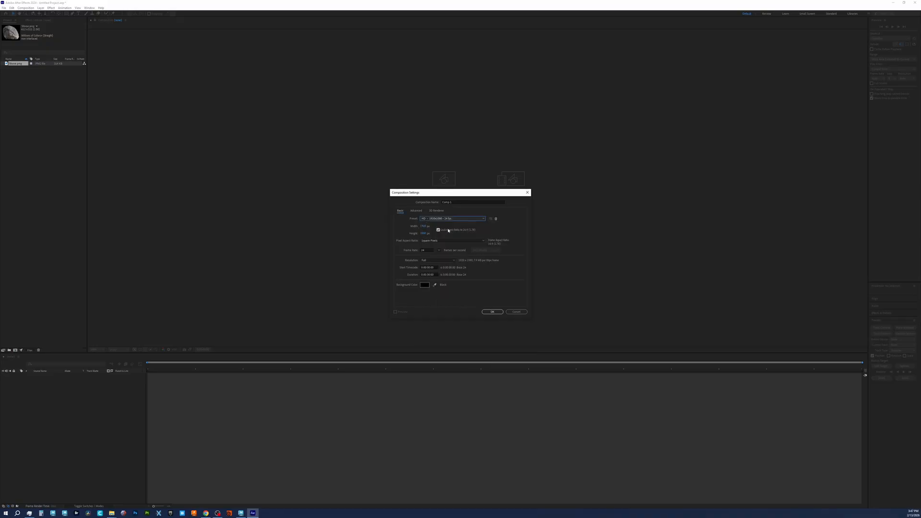
click(429, 274)
double_click(429, 274)
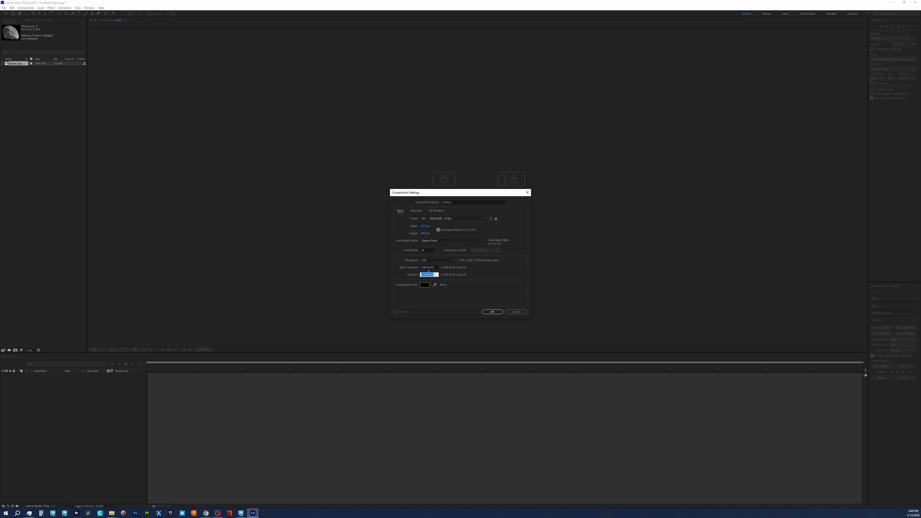
click(429, 275)
click(492, 313)
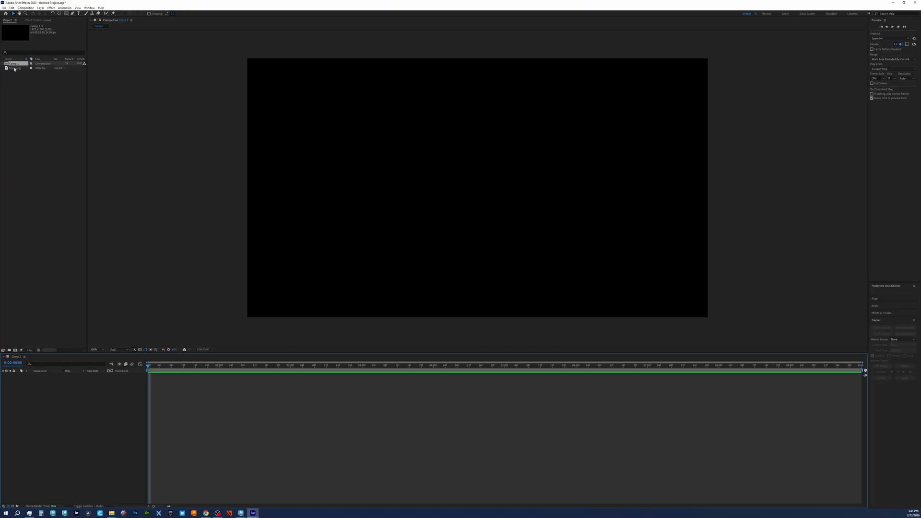
Place Stone.png in the lower-left part of the composition and reveal its layer's transform properties
drag(15, 68, 352, 245)
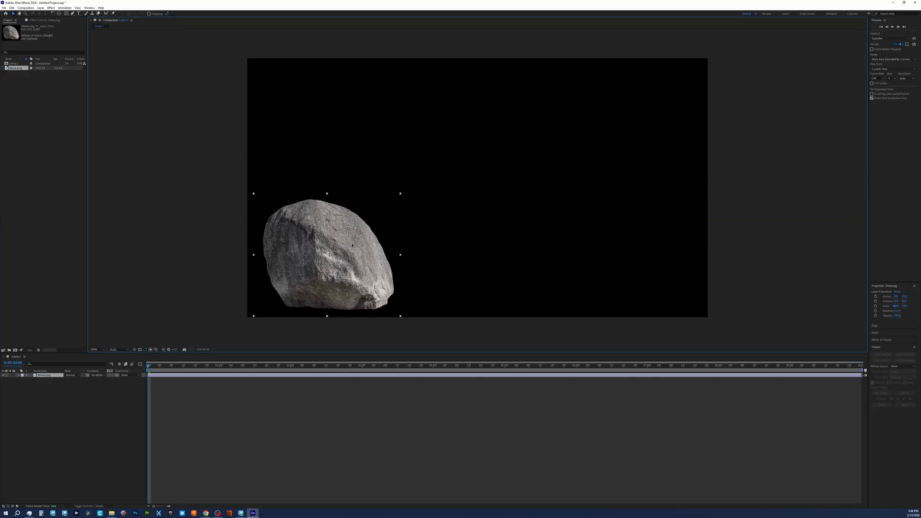
click(18, 376)
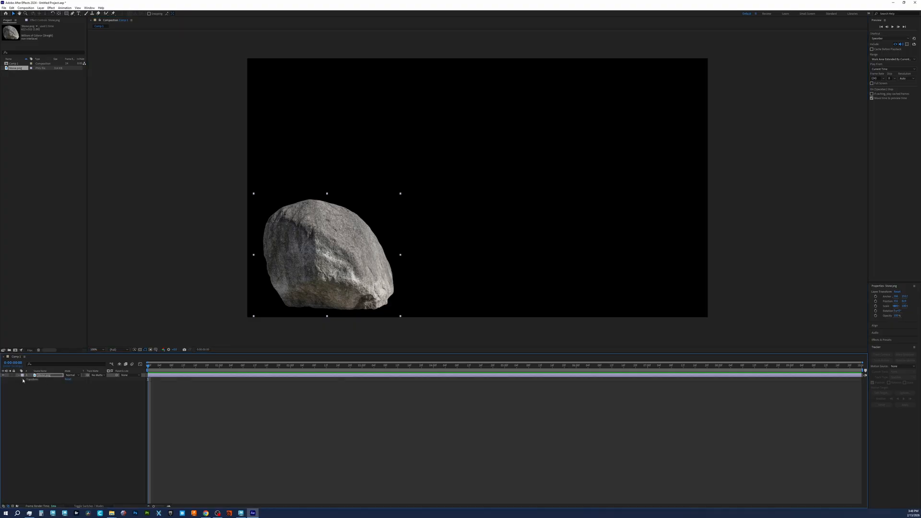
click(23, 380)
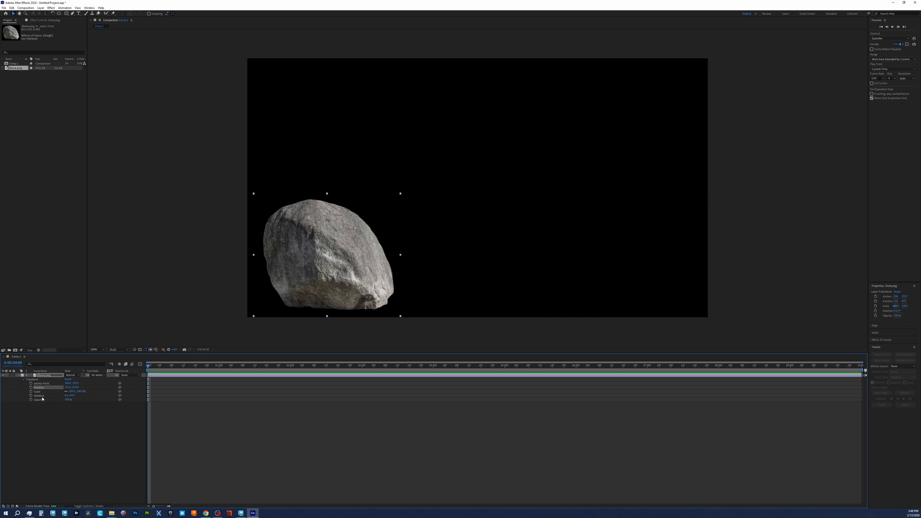
Animate the stone's Position with a keyframe at the start and a second at about 0:00:04:23, moved horizontally to the frame's right side
click(68, 387)
click(78, 388)
drag(147, 368, 119, 372)
click(31, 388)
drag(148, 367, 502, 387)
drag(373, 265, 654, 264)
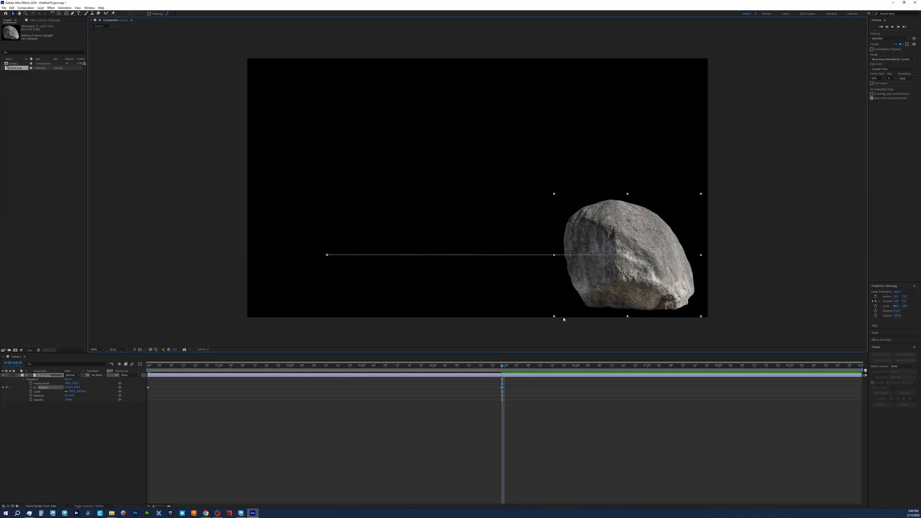
drag(555, 256, 557, 254)
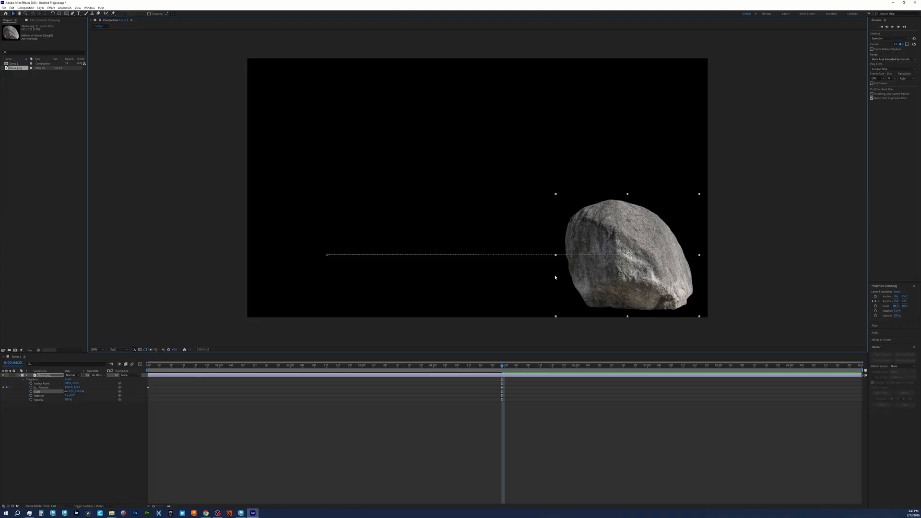
drag(505, 367, 339, 365)
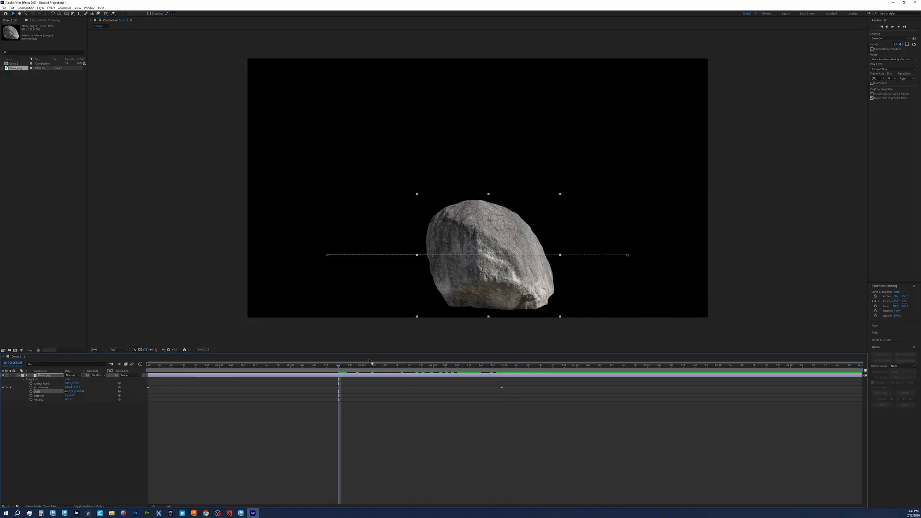
click(628, 256)
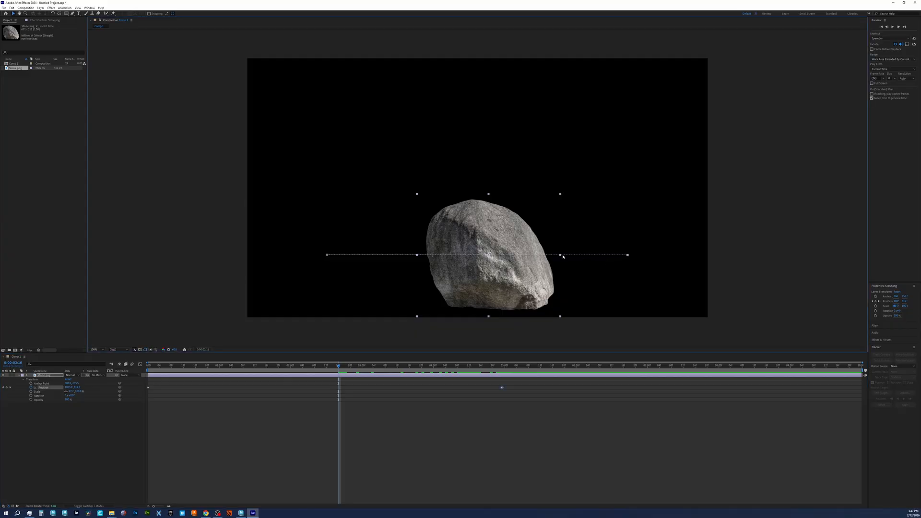
drag(561, 255, 562, 255)
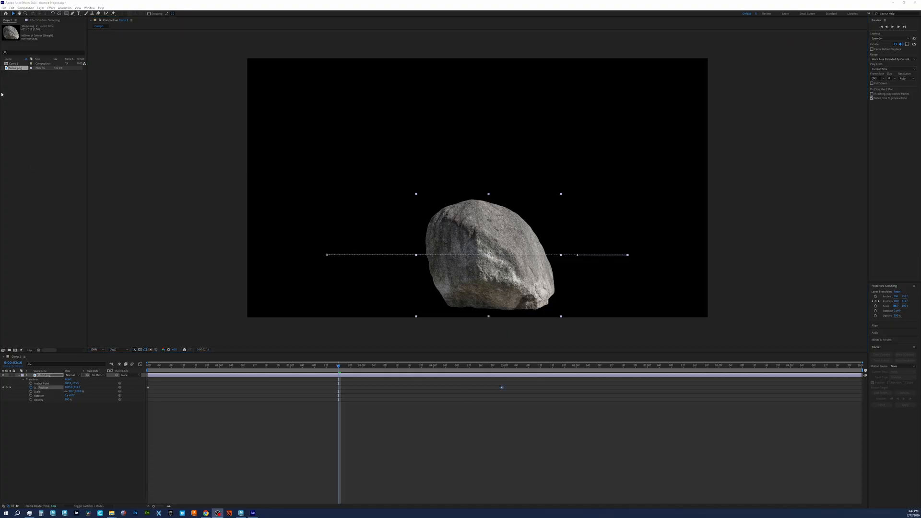
Turn off Default Spatial Interpolation to Linear in the General preferences
click(26, 8)
mouse_move(12, 8)
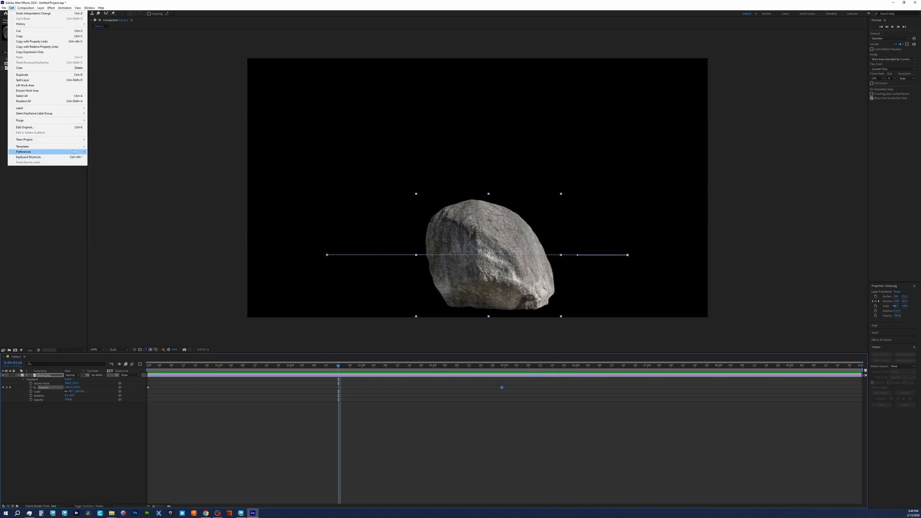
mouse_move(76, 153)
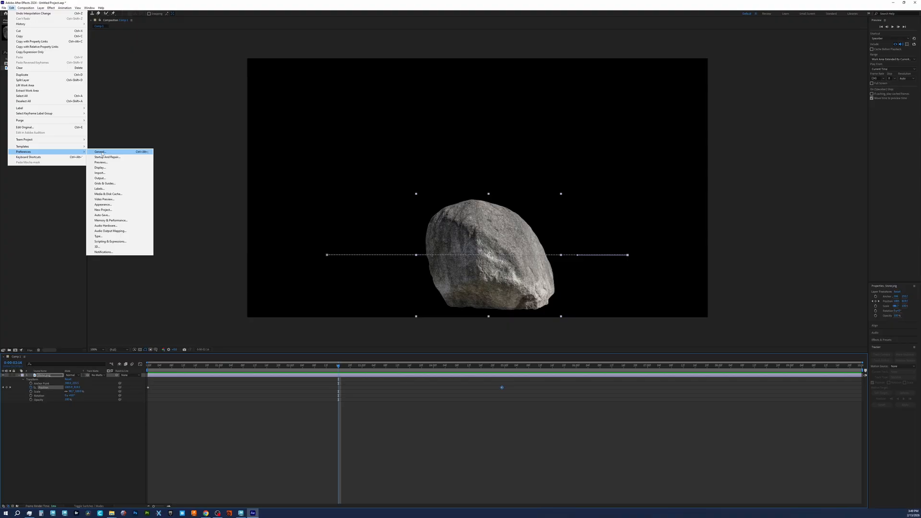
click(100, 152)
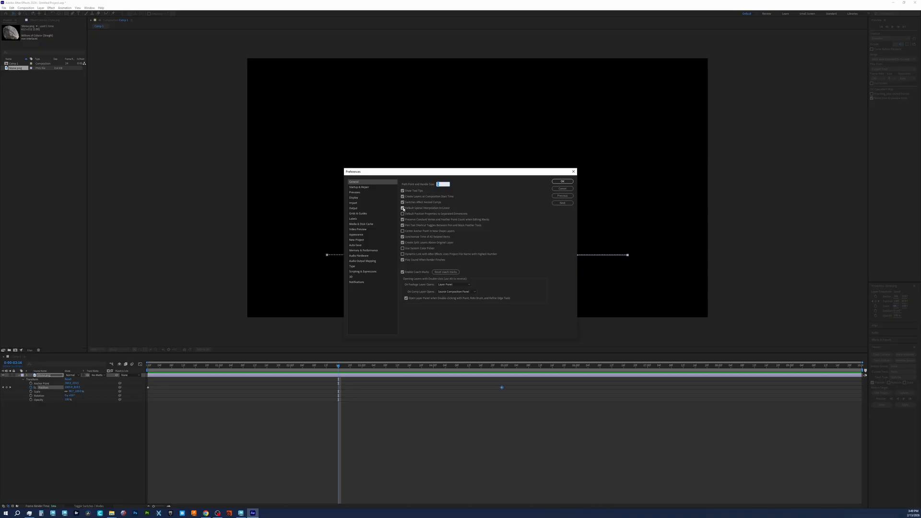
click(402, 208)
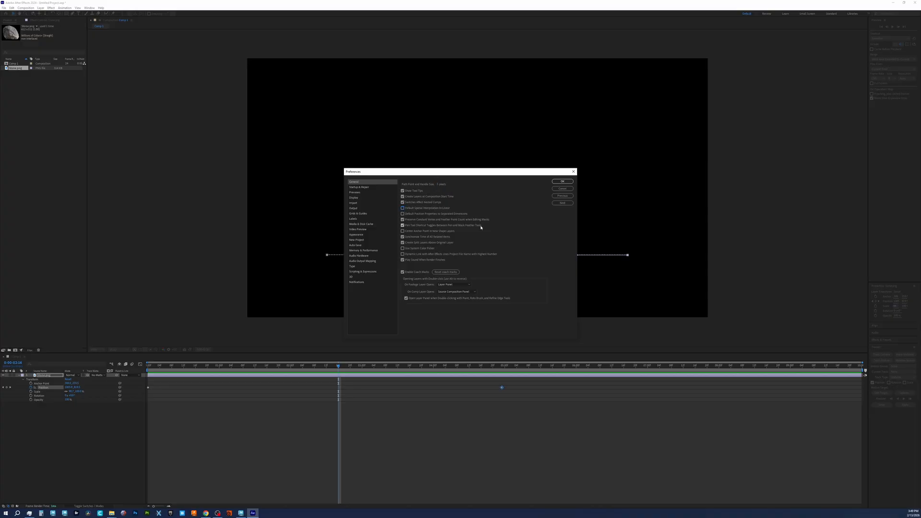
click(559, 182)
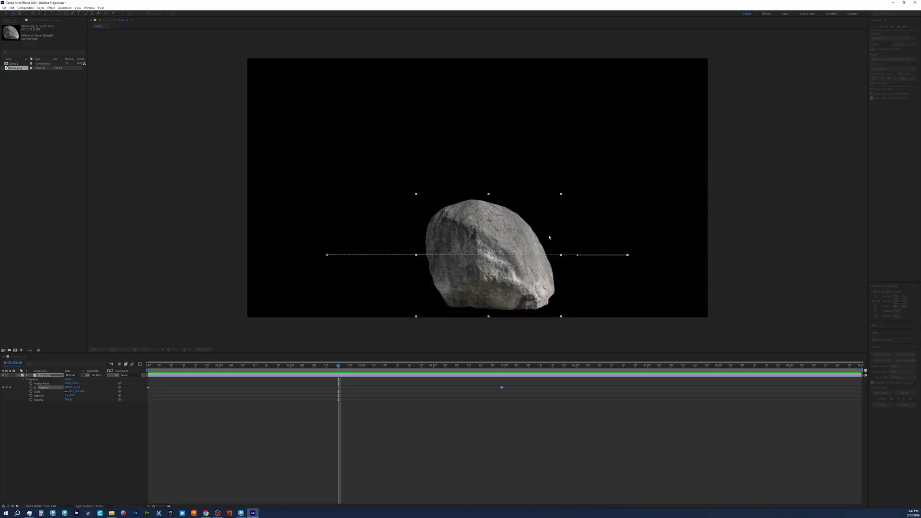
Set the spatial interpolation of the stone's first Position keyframe to Bezier
right_click(148, 389)
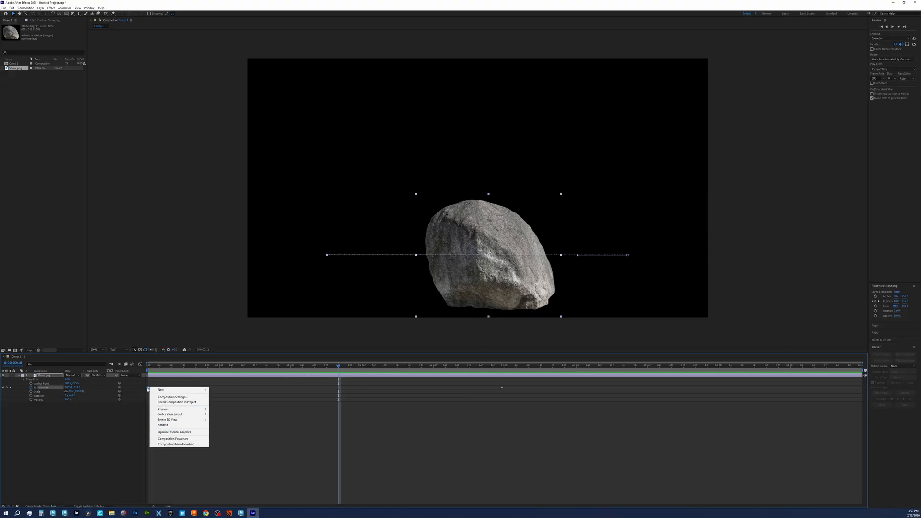
click(147, 388)
right_click(148, 388)
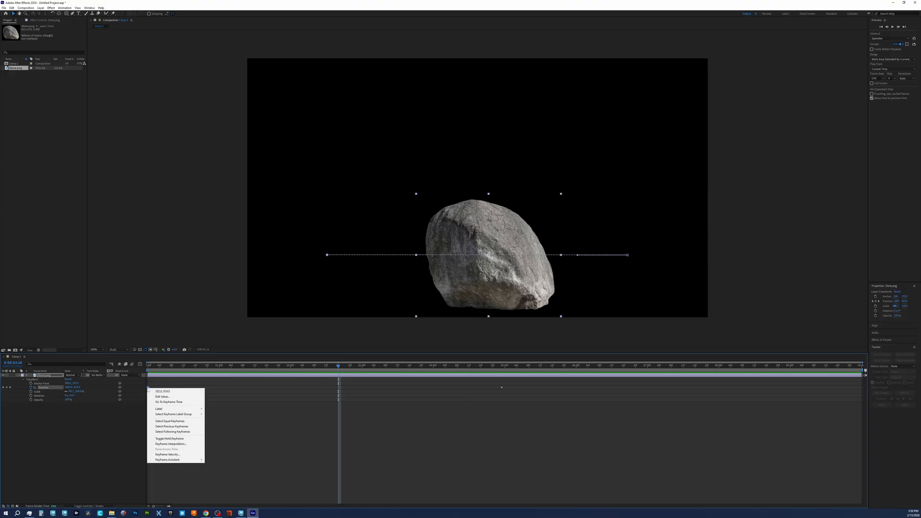
click(170, 443)
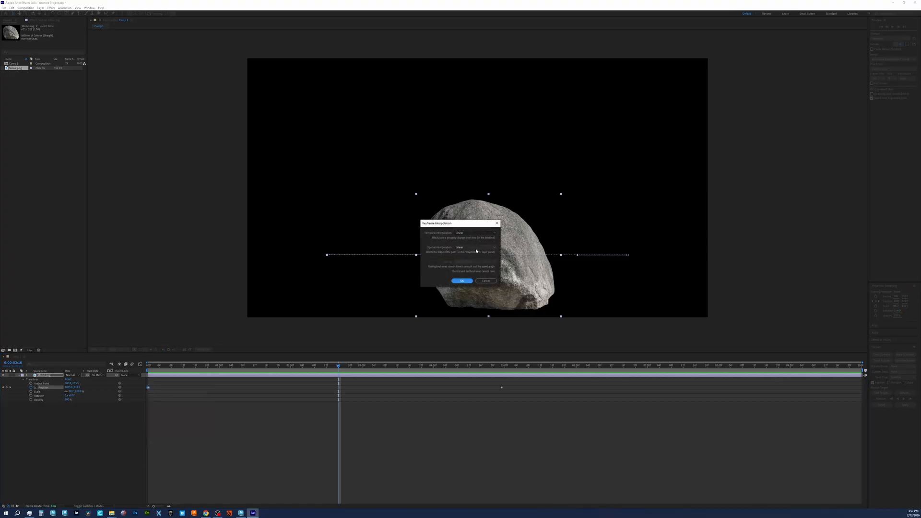
click(475, 248)
click(463, 264)
click(462, 281)
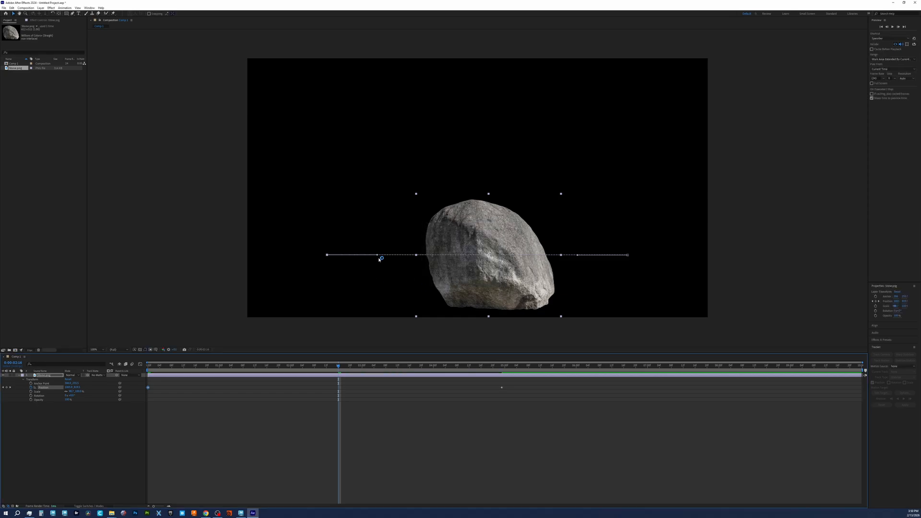
Bend the motion path into an S-curve by pulling the start handle upward and the end handle downward, and scrub through the motion
drag(377, 255, 375, 217)
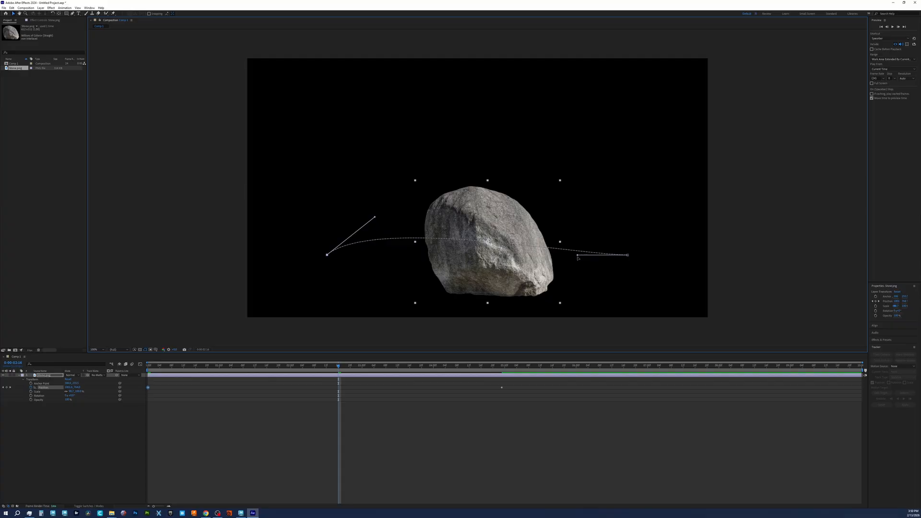
drag(578, 257, 593, 308)
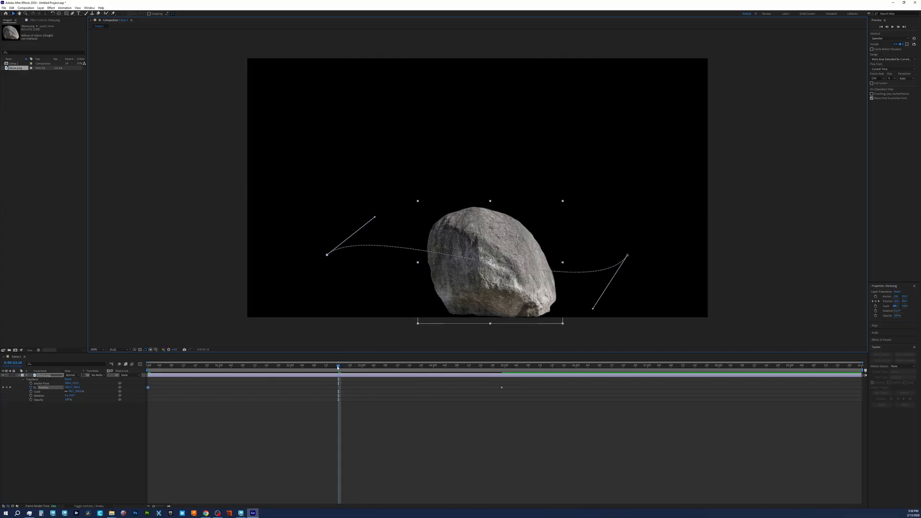
drag(339, 367, 448, 379)
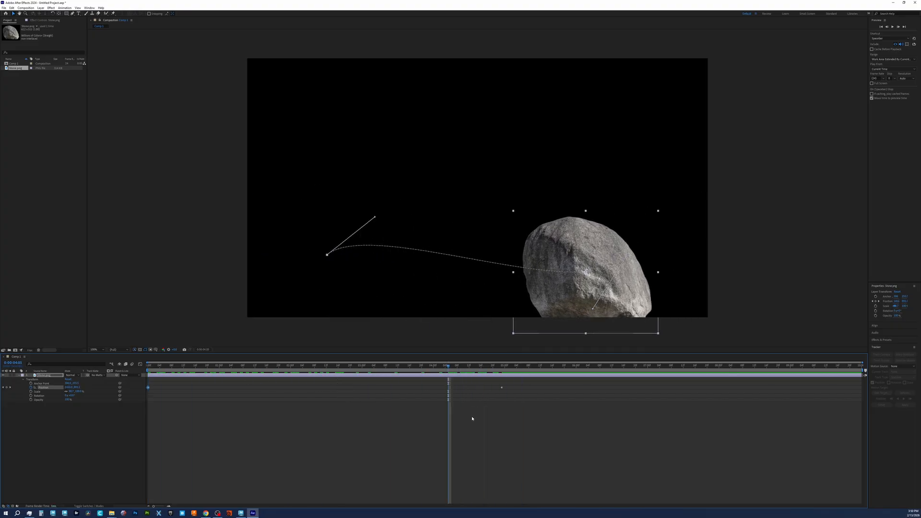
drag(579, 367, 623, 367)
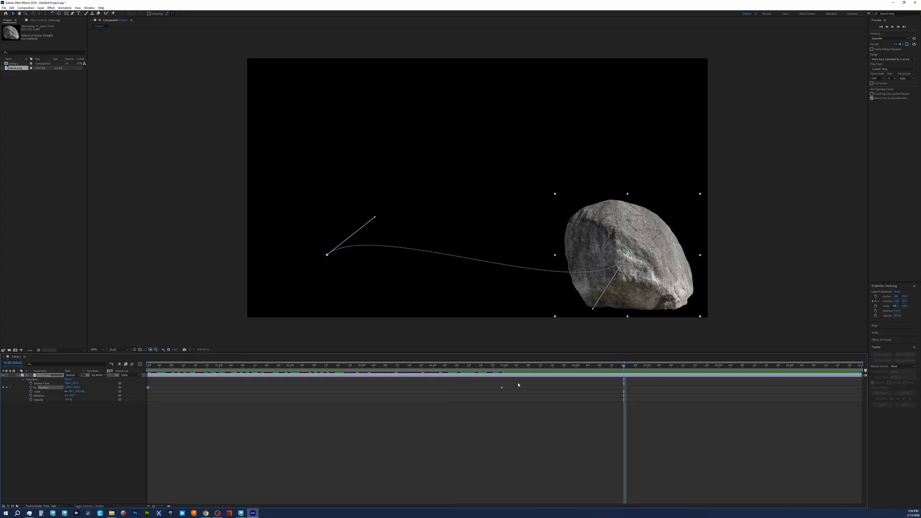
Move the second Position keyframe earlier to about 3.5 seconds and preview the animation from the start
drag(502, 388, 398, 391)
click(882, 27)
click(892, 27)
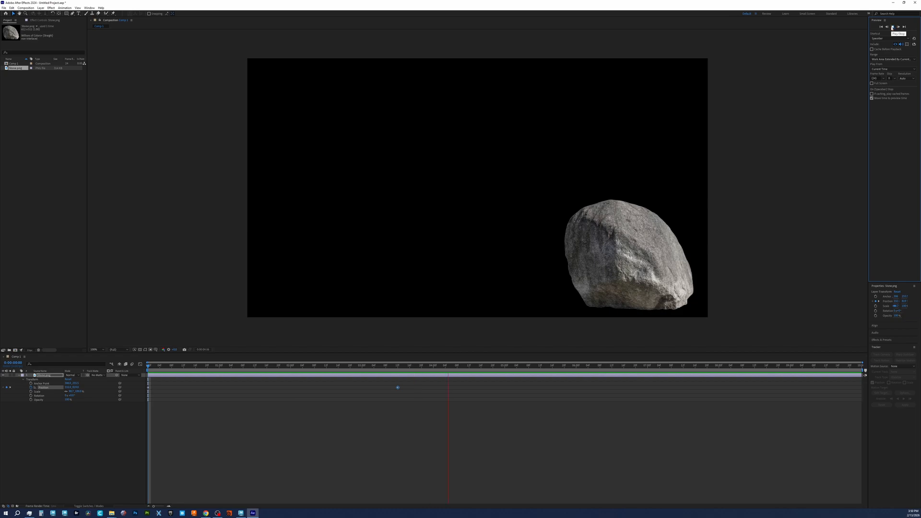
click(892, 27)
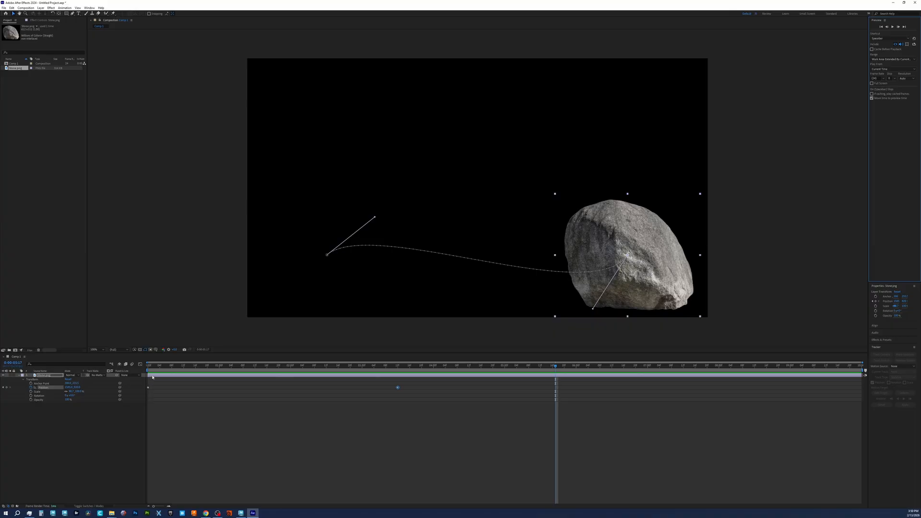
Apply Easy Ease to the stone's first Position keyframe at the start of the composition
key(Home)
drag(144, 374, 135, 396)
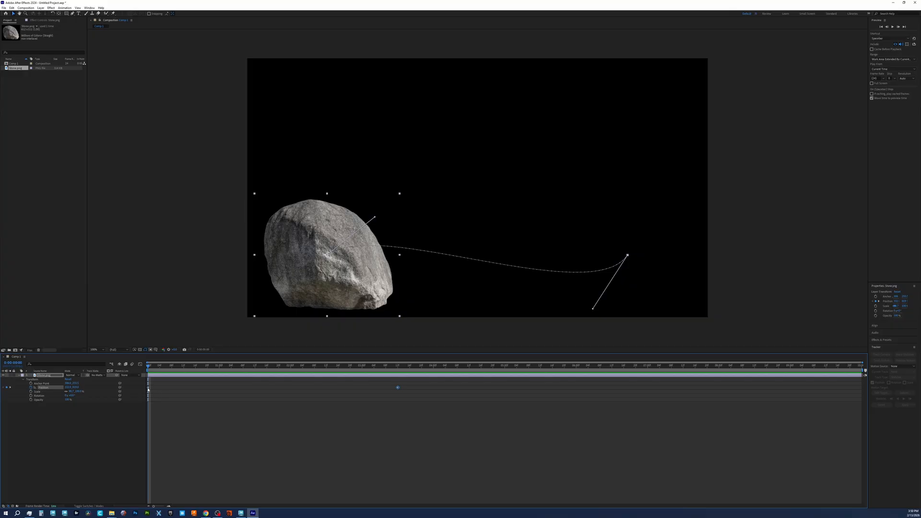
click(149, 388)
right_click(149, 388)
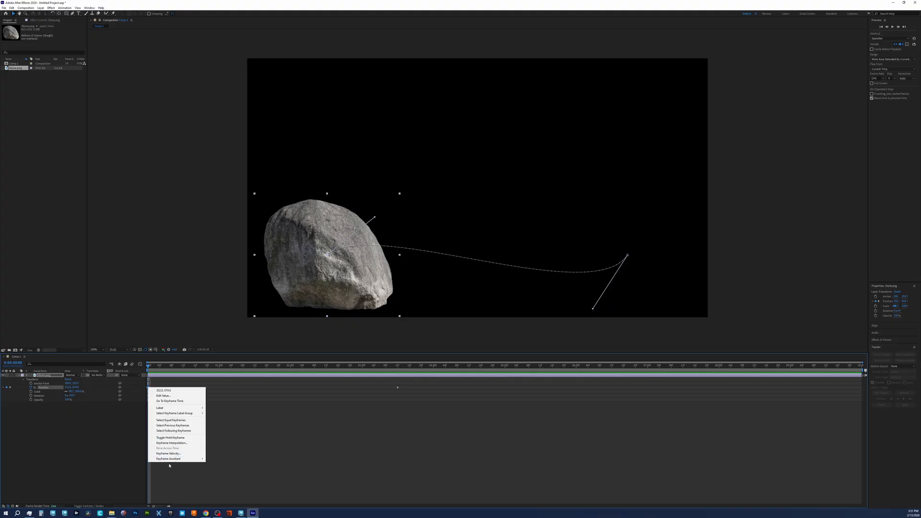
mouse_move(185, 458)
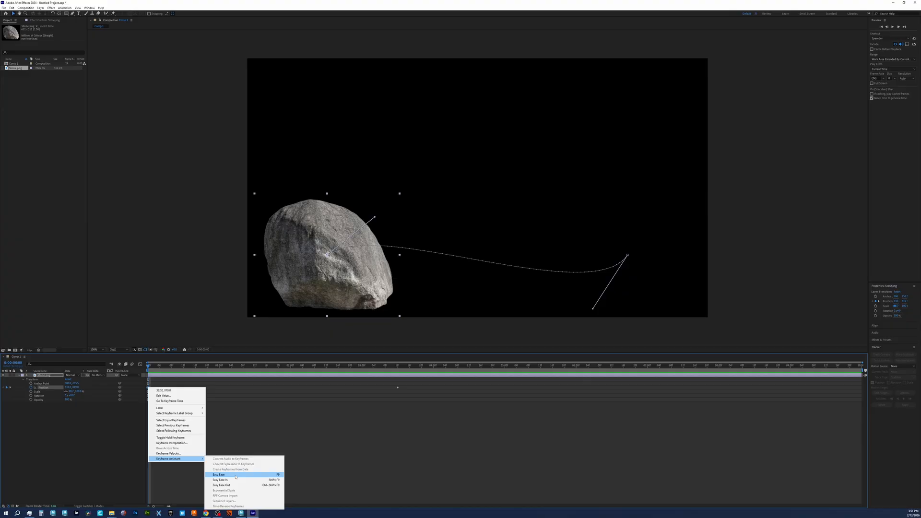
click(236, 475)
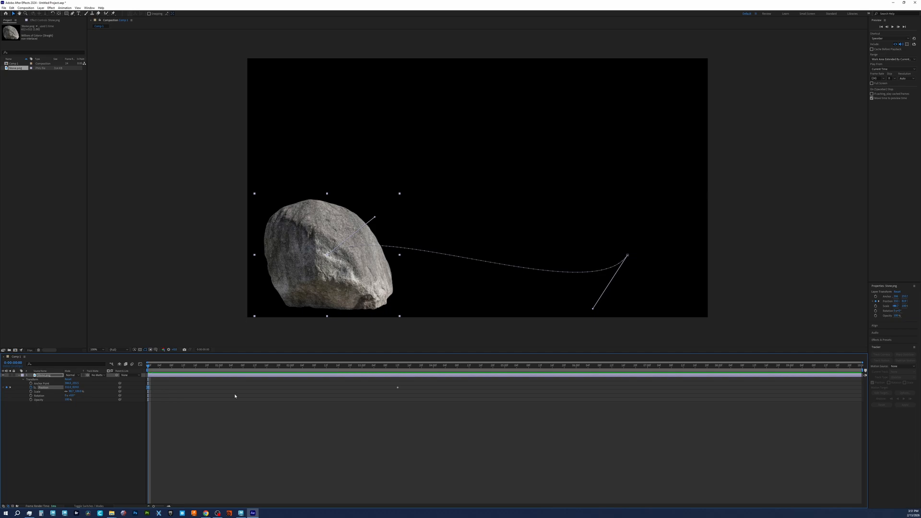
Apply Easy Ease to the stone's second Position keyframe at about 3.5 seconds
key(k)
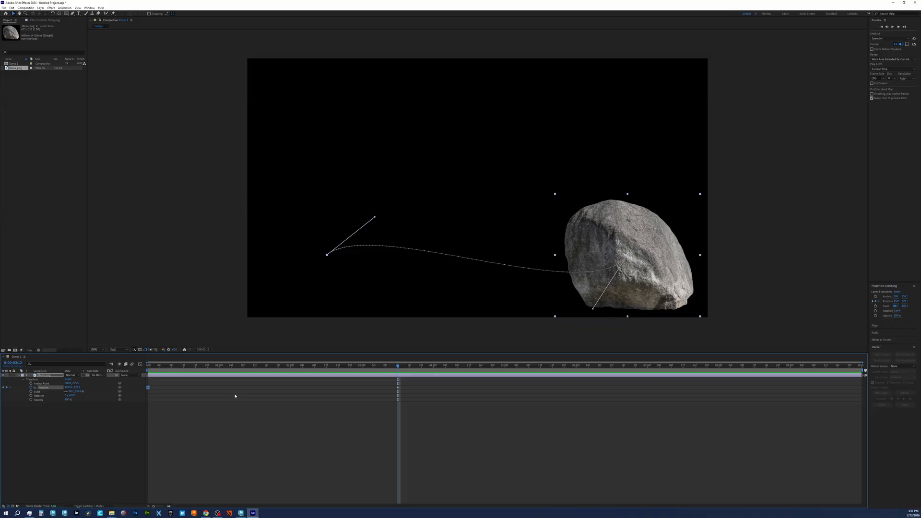
key(j)
key(k)
right_click(398, 389)
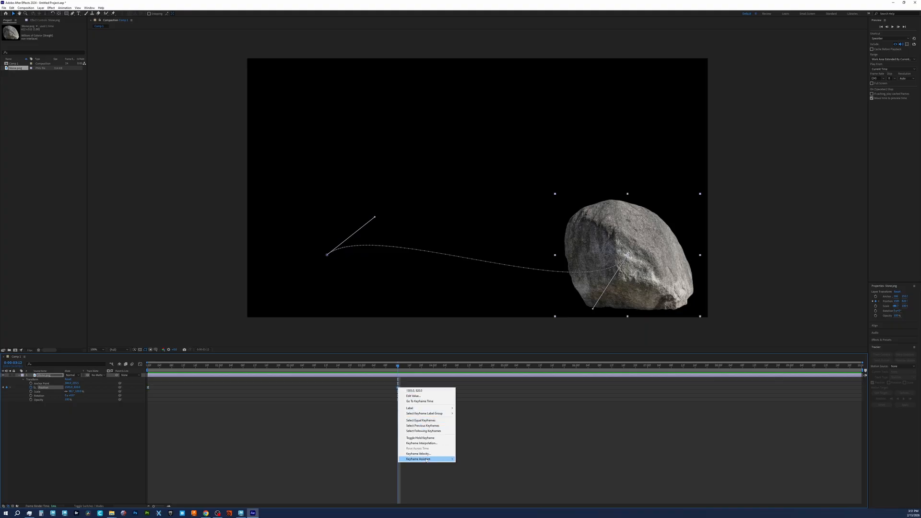
mouse_move(427, 460)
click(499, 474)
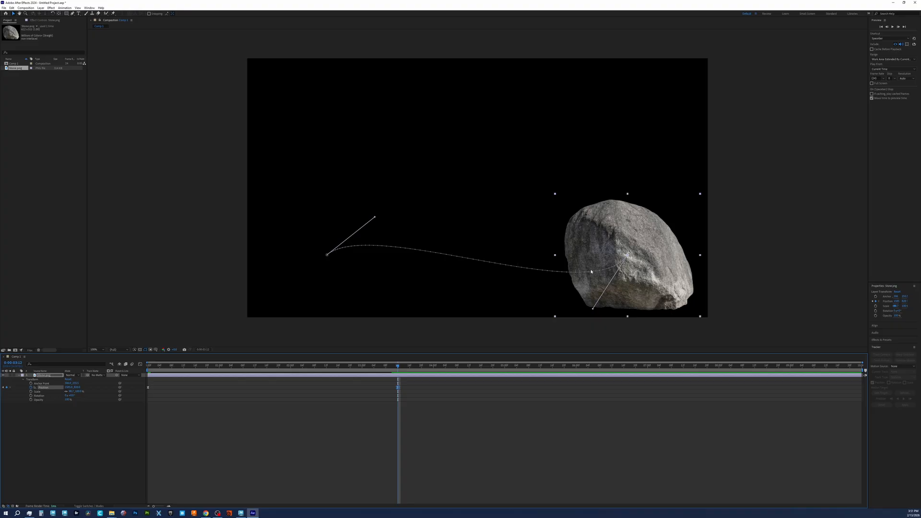
Examine the frame spacing along the end of the motion path, and preview the eased animation from the start
scroll(592, 272, up, 4)
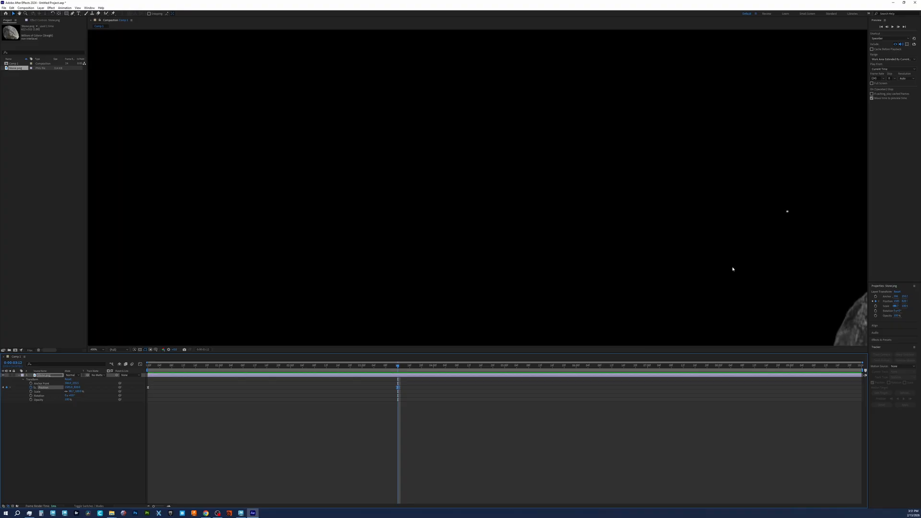
drag(753, 275, 372, 129)
drag(571, 269, 478, 131)
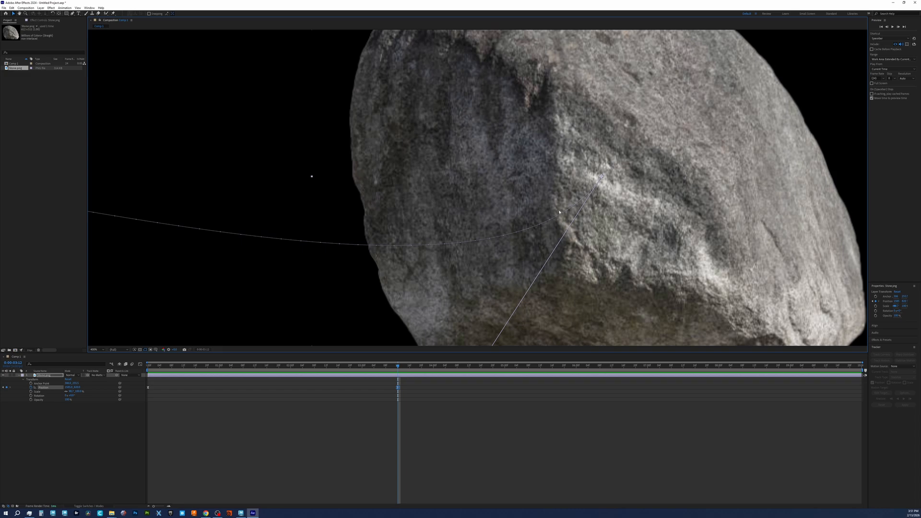
scroll(559, 185, down, 3)
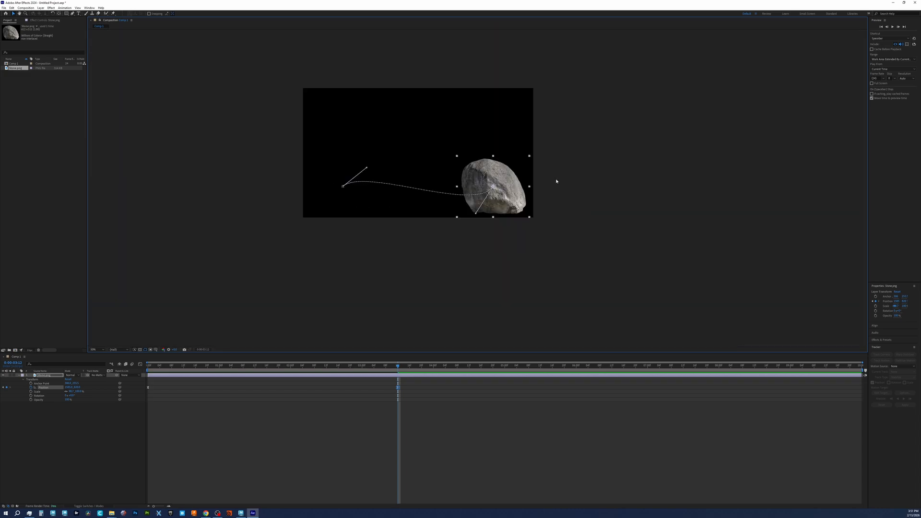
key(slash)
drag(636, 176, 695, 243)
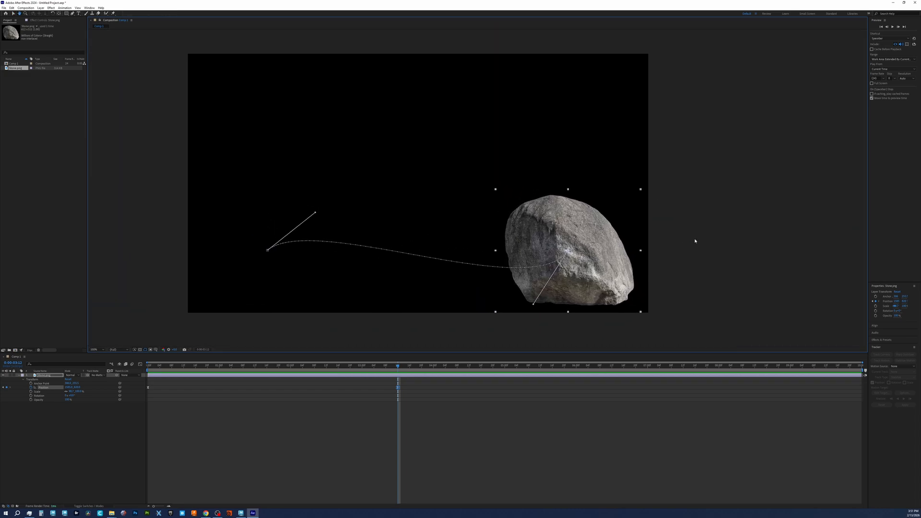
click(882, 27)
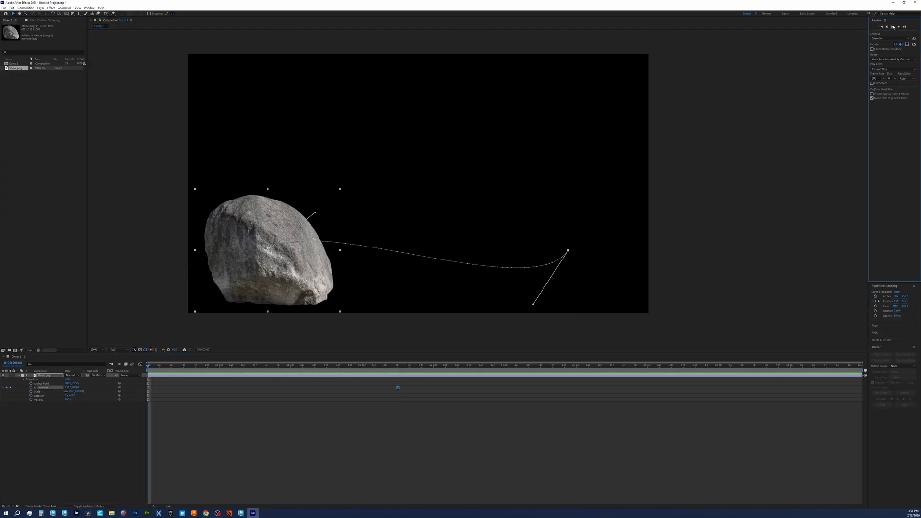
click(893, 27)
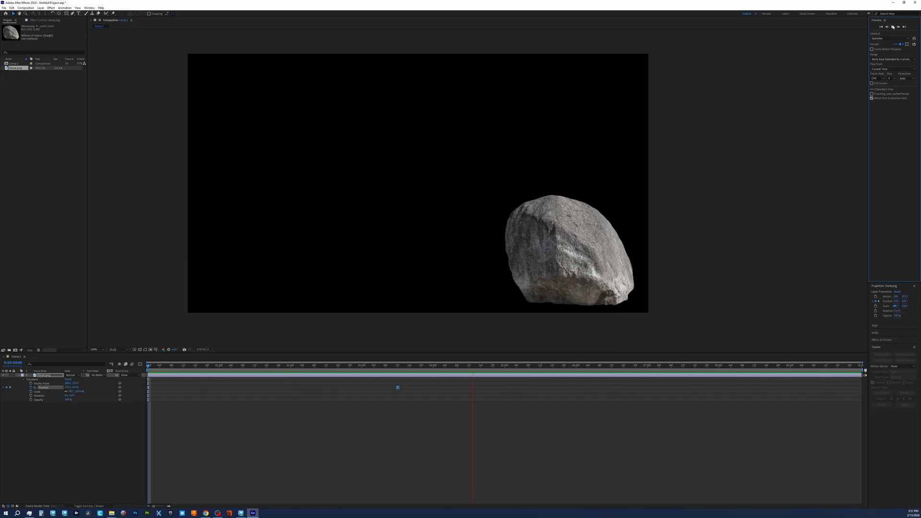
click(893, 27)
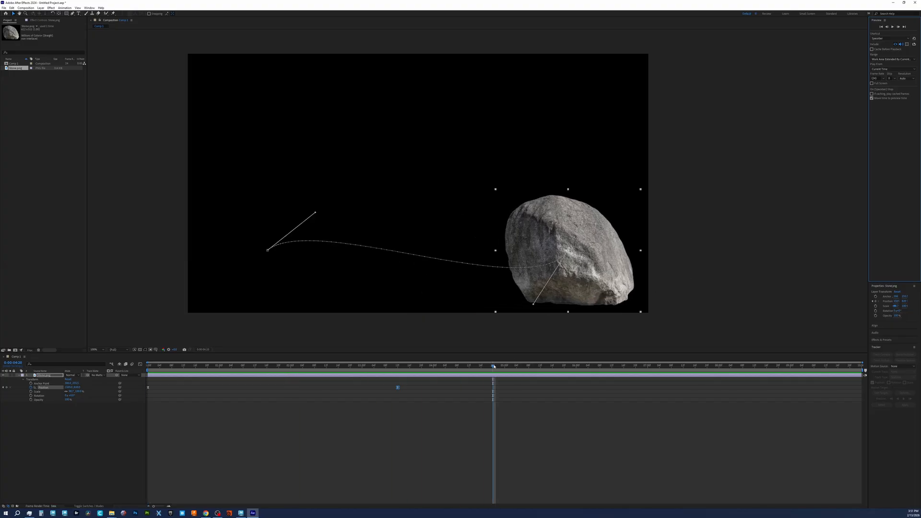
Toggle both of the stone's Position keyframes to hold keyframes and preview the animation from the start
drag(493, 367, 139, 380)
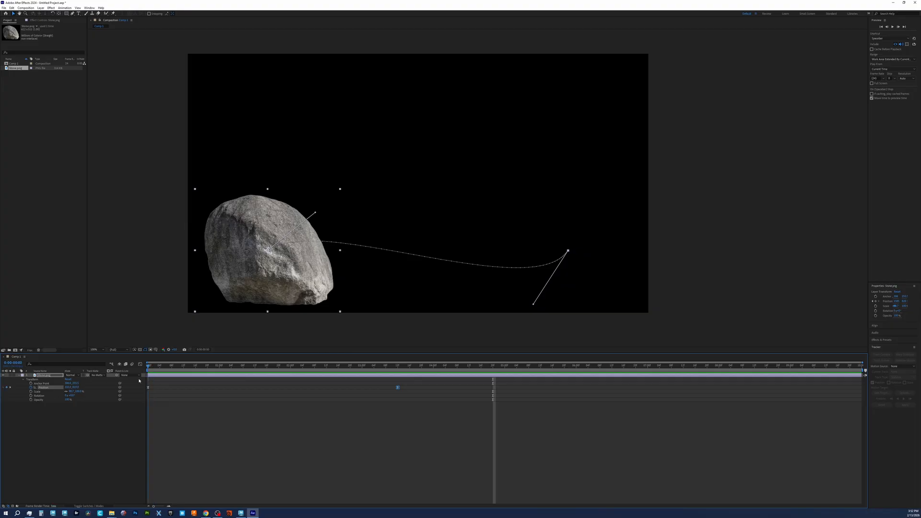
drag(426, 383, 141, 392)
right_click(398, 388)
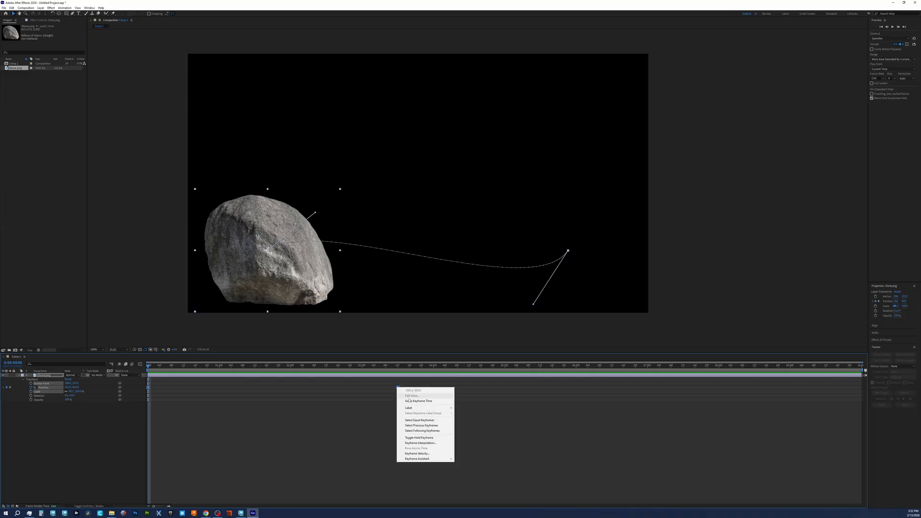
click(419, 438)
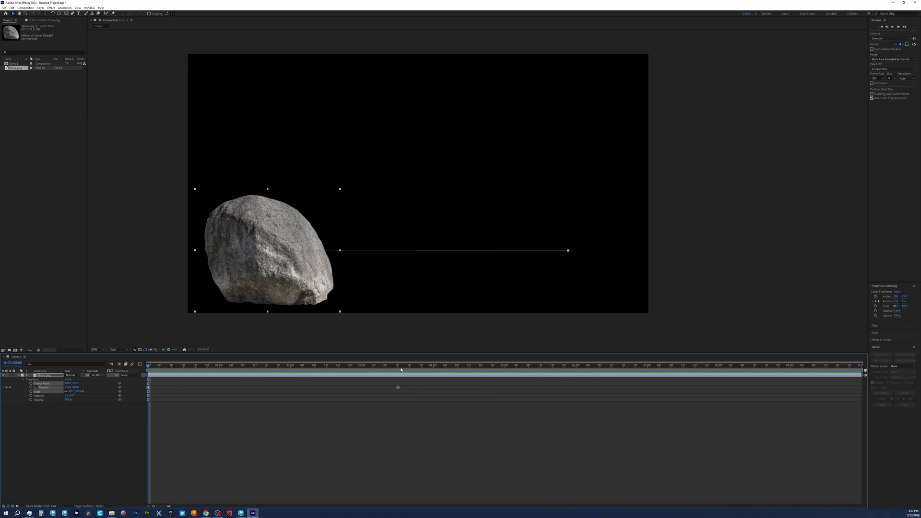
click(892, 27)
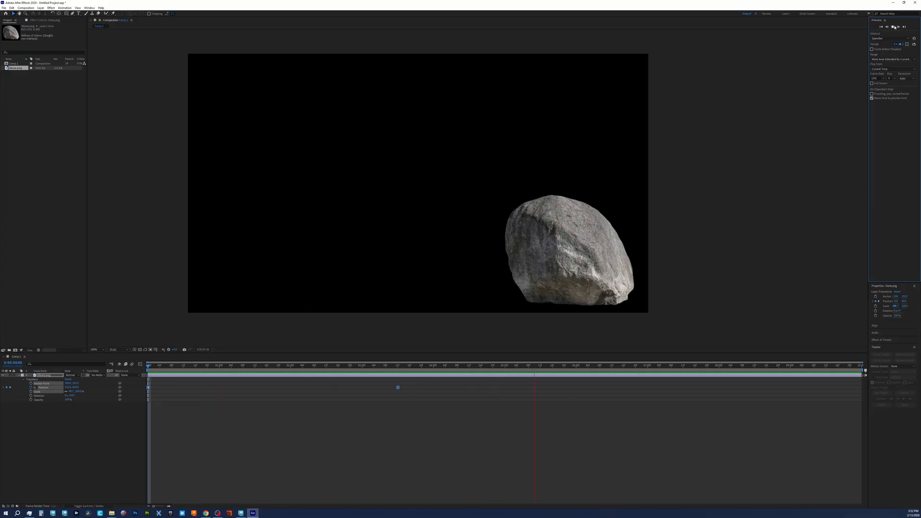
key(space)
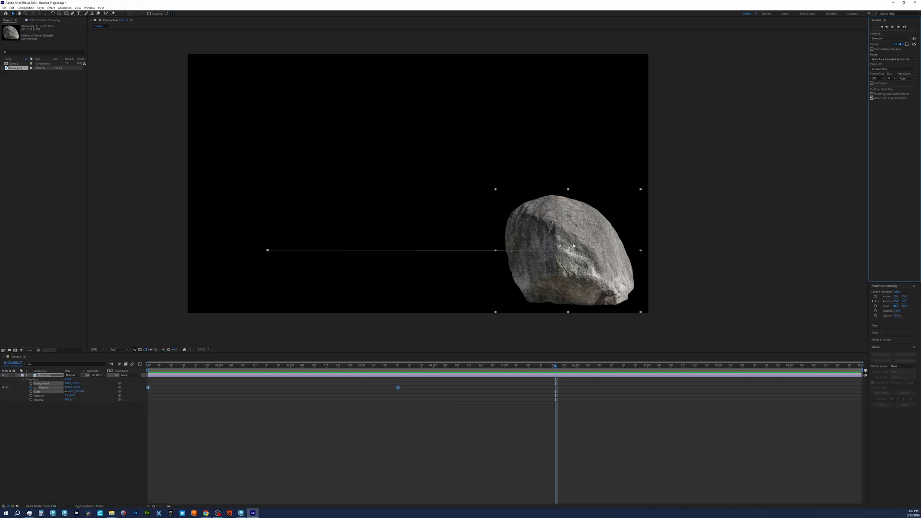
Add Position keyframes at about 2.7, 1.6 and 0.8 seconds, moving the stone to the upper middle, upper left and upper right of the frame
click(342, 367)
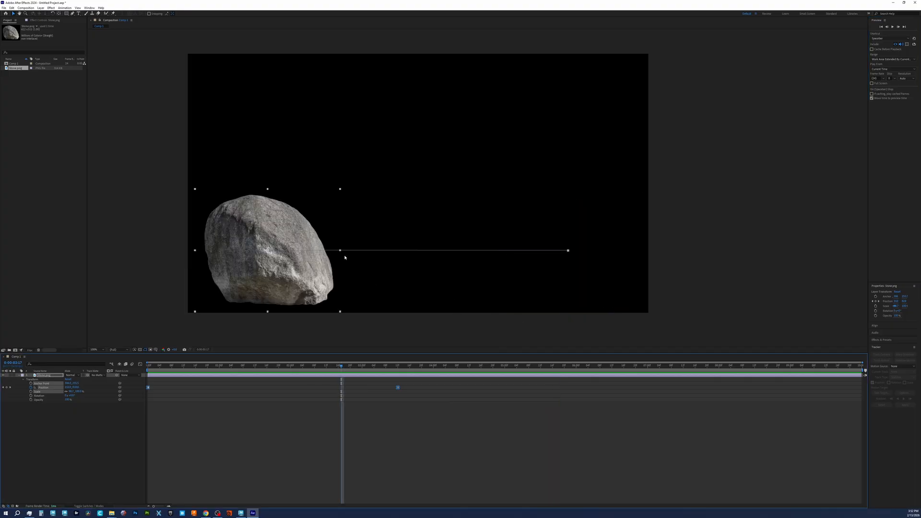
drag(265, 227, 368, 148)
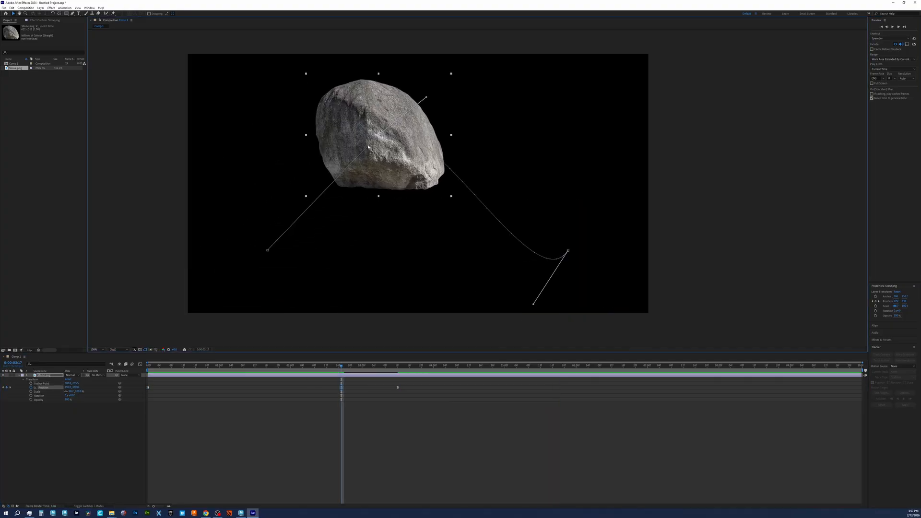
click(259, 366)
drag(301, 239, 291, 97)
click(208, 367)
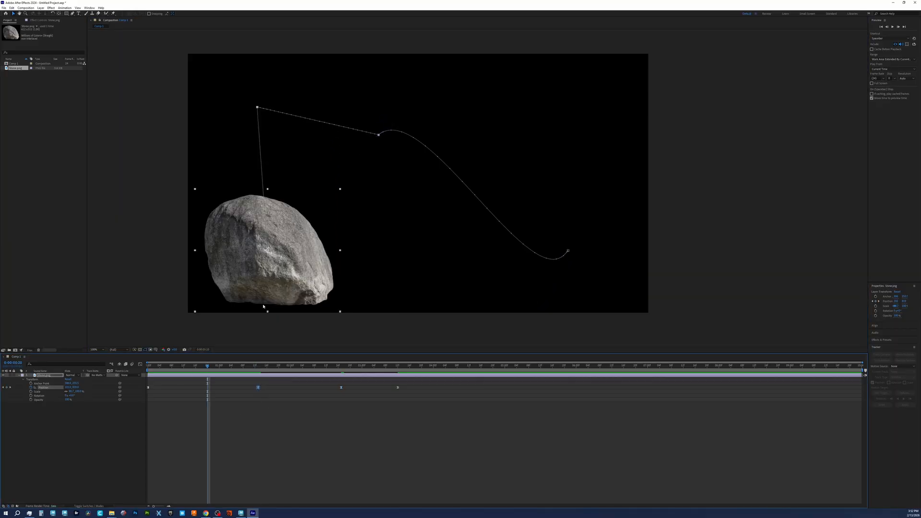
drag(289, 236, 578, 129)
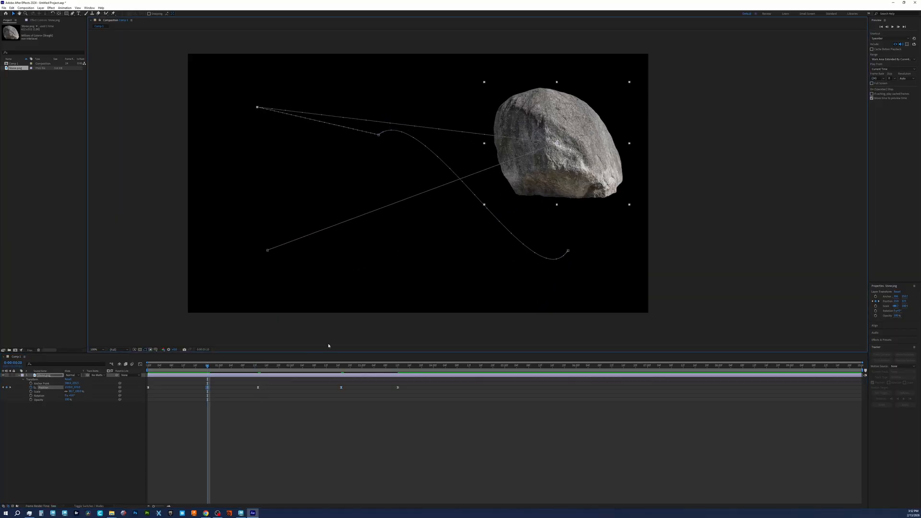
Toggle the three intermediate Position keyframes to hold keyframes and preview the animation from the start
drag(195, 380, 347, 387)
right_click(340, 388)
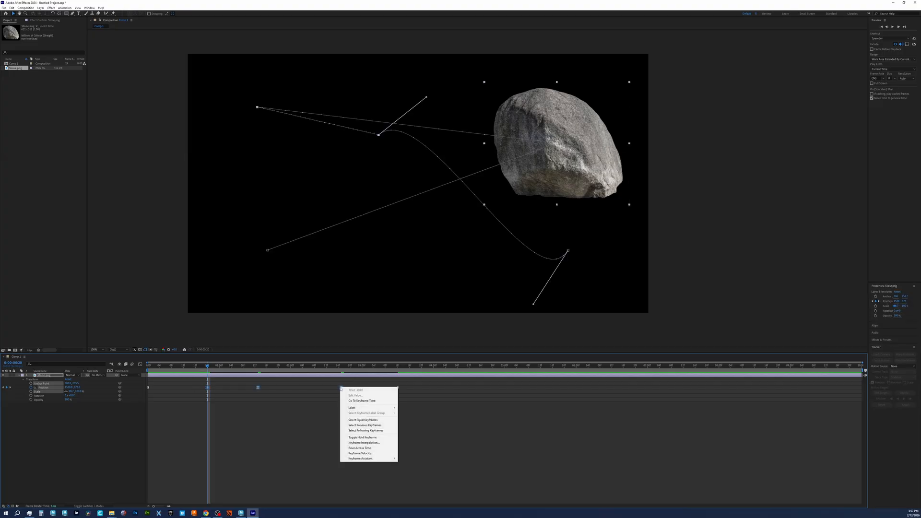
click(364, 438)
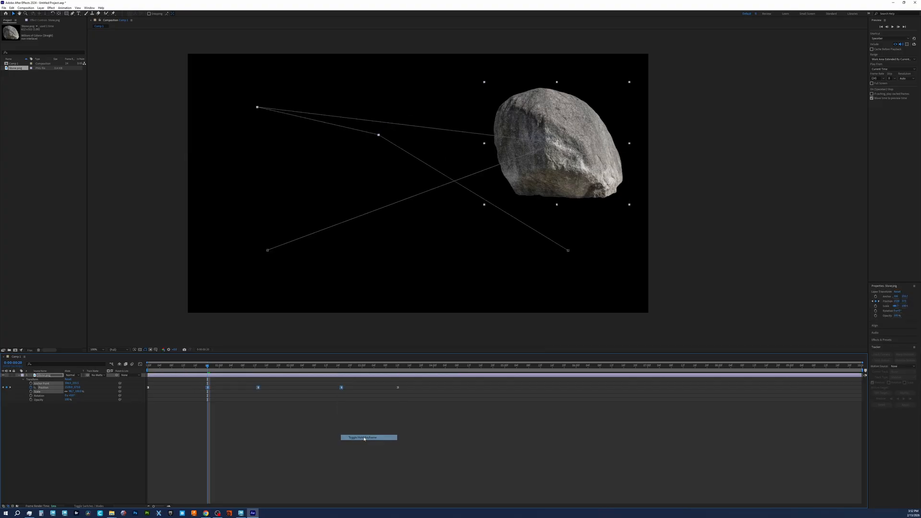
click(881, 27)
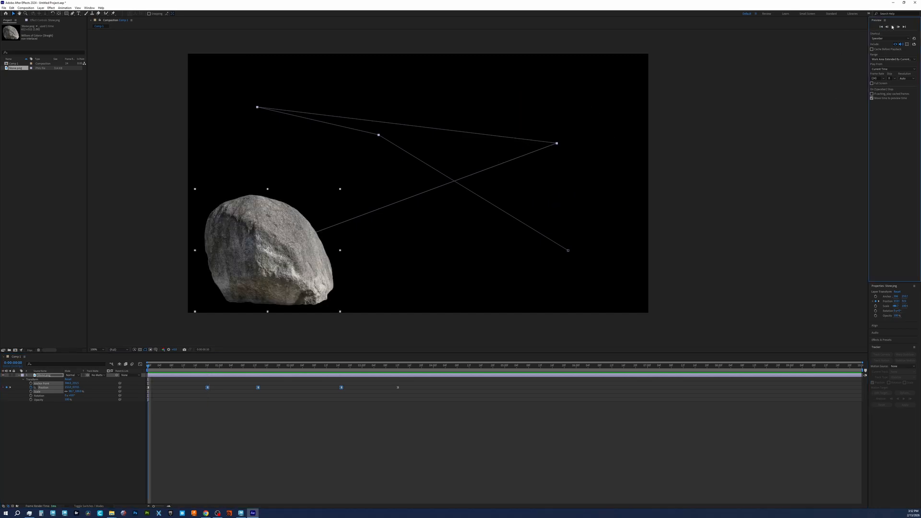
click(893, 27)
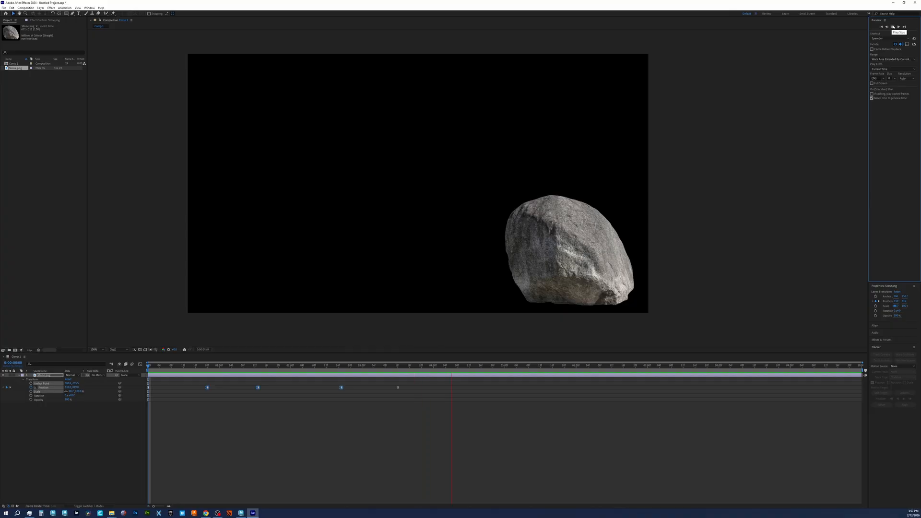
click(893, 28)
Apply Easy Ease to the Position keyframes at about 1.6 and 2.7 seconds, and preview the animation from the start
click(280, 391)
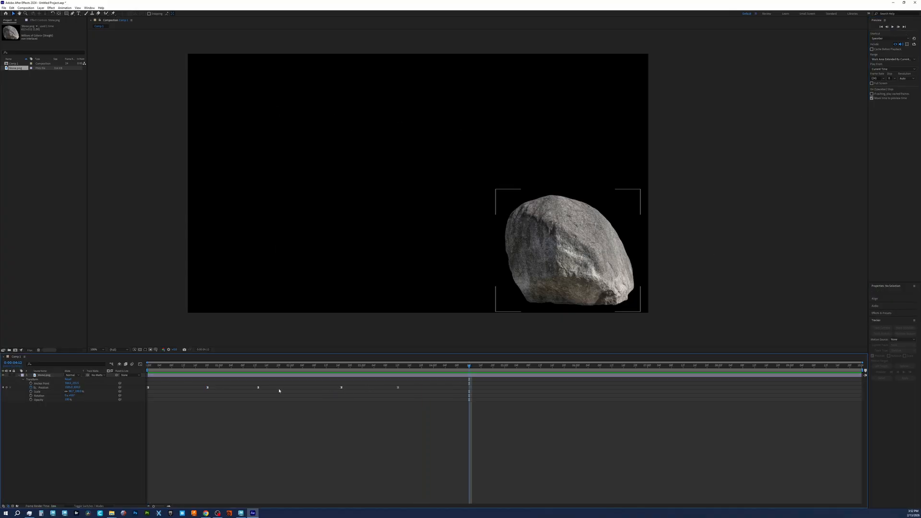
drag(254, 382, 346, 391)
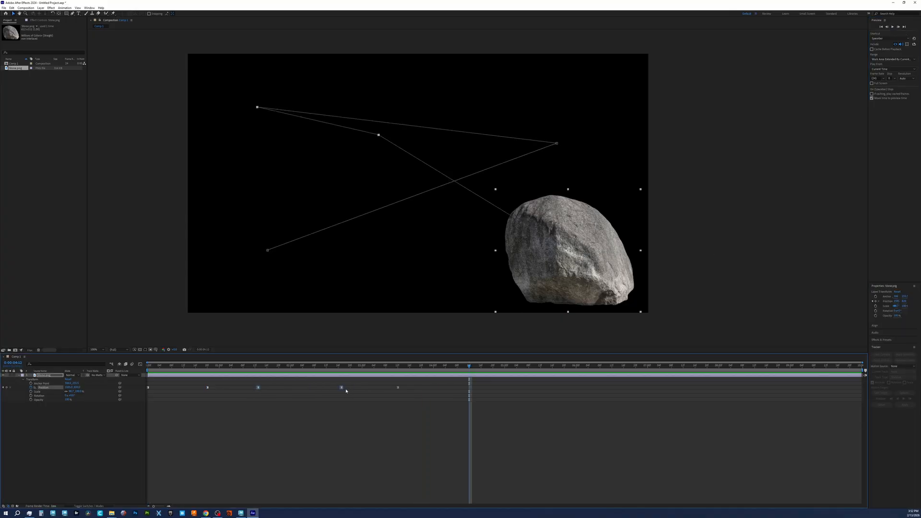
right_click(341, 389)
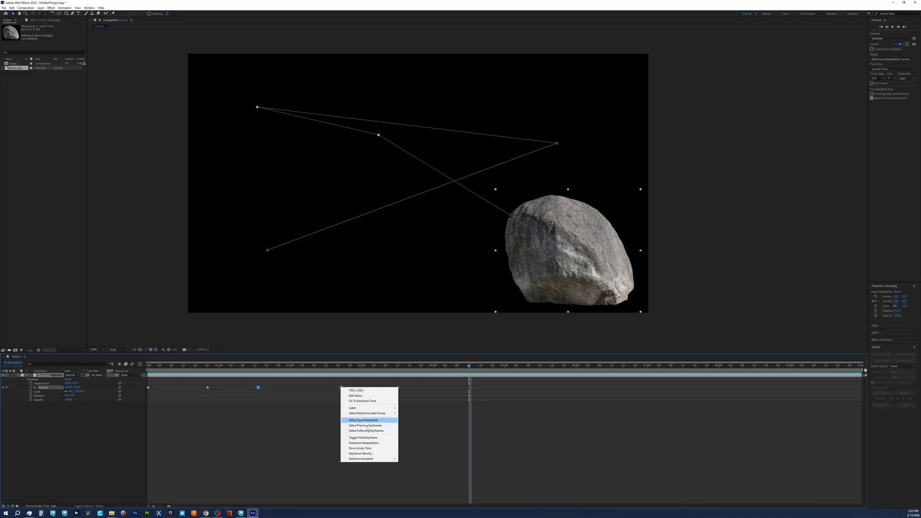
mouse_move(372, 461)
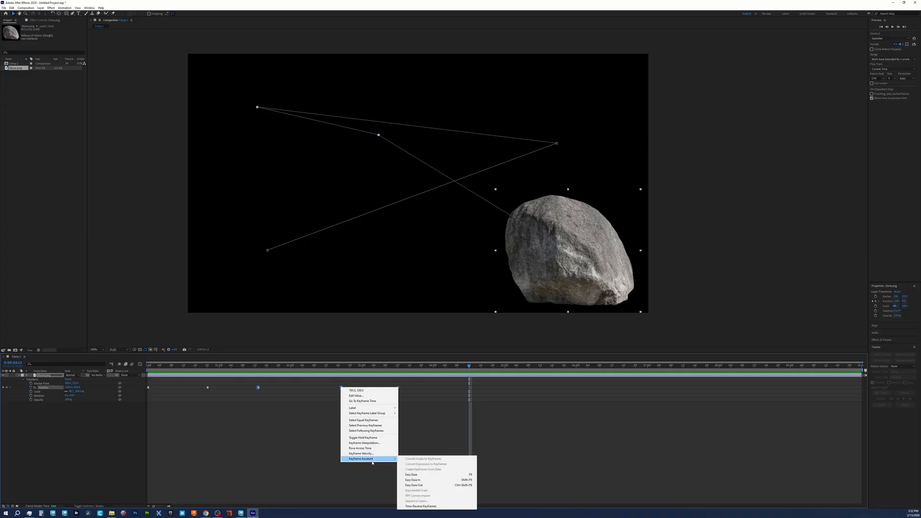
click(413, 476)
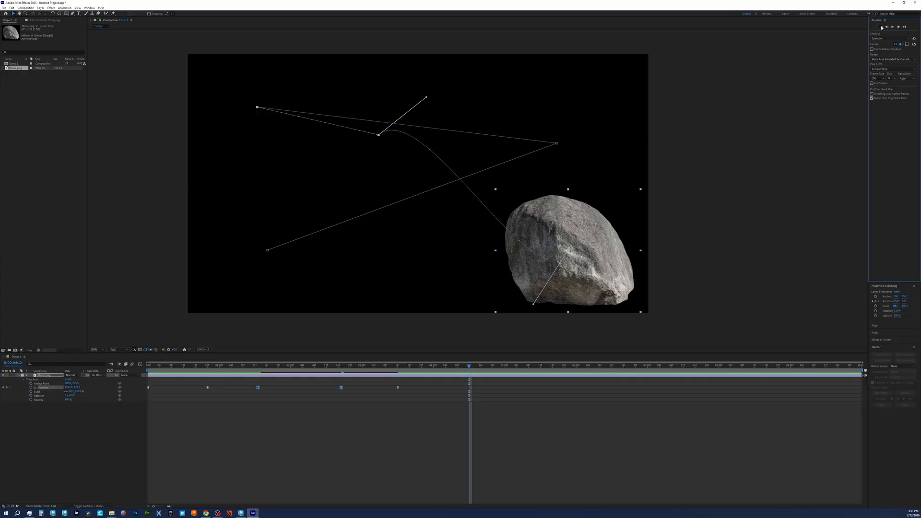
click(882, 27)
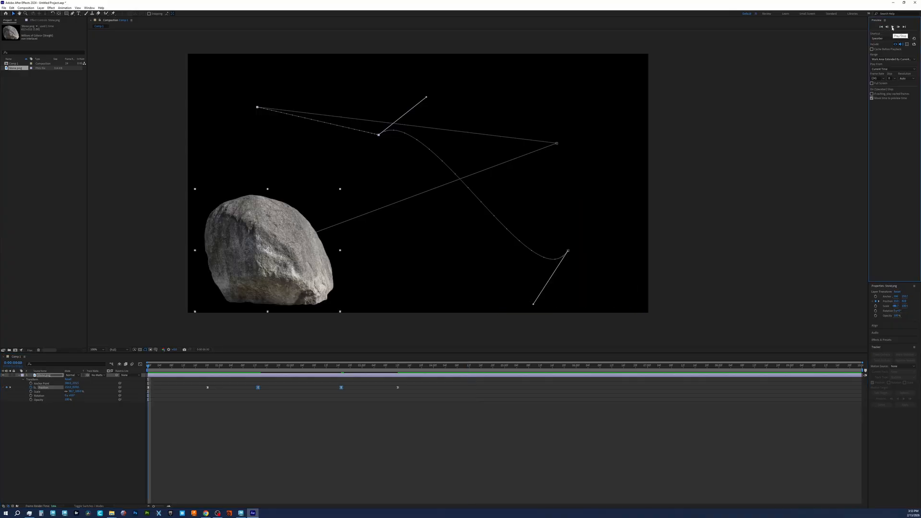
click(892, 27)
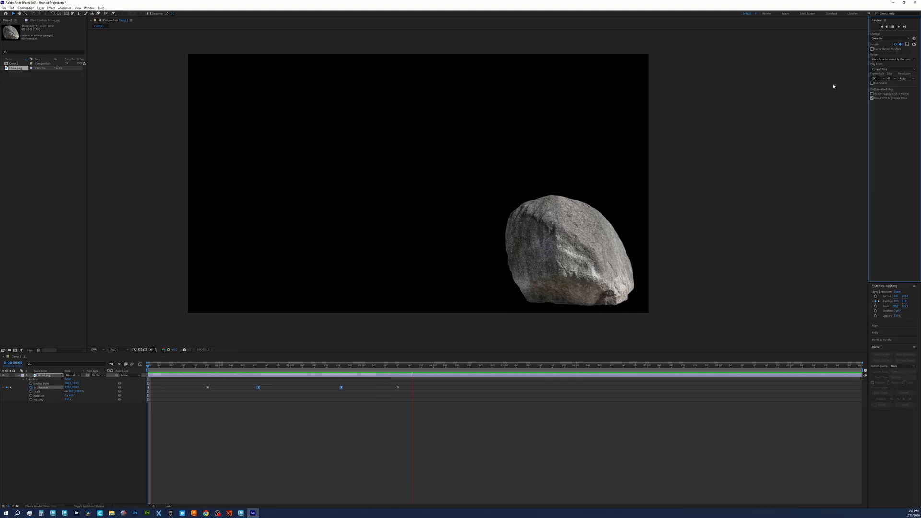
click(893, 27)
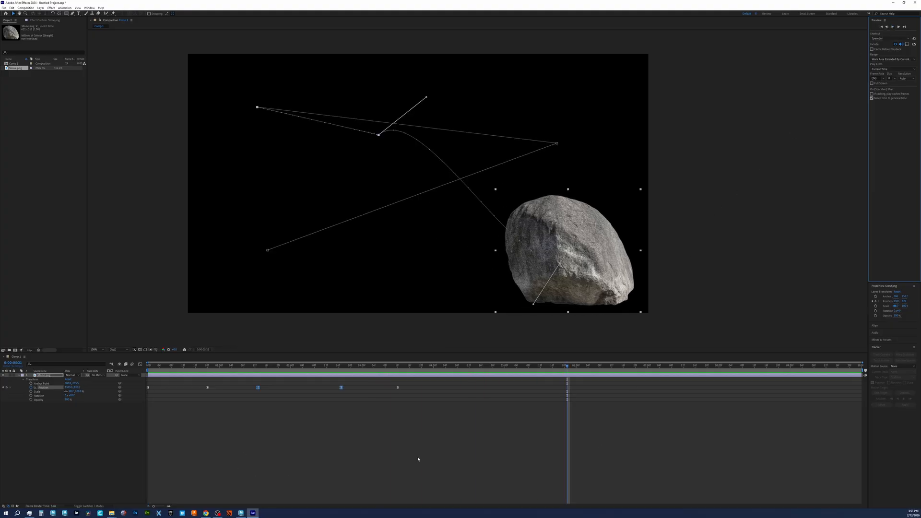